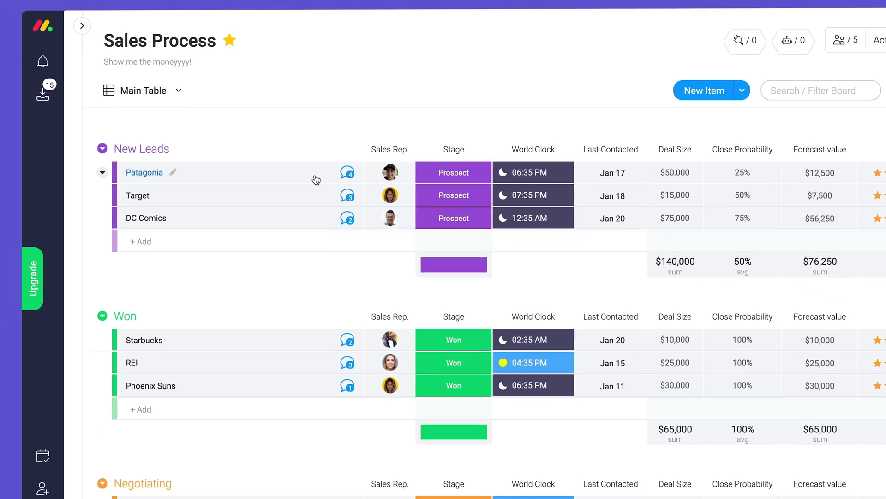
# Look over the Patagonia item's updates, then close the panel.
pyautogui.click(396, 224)
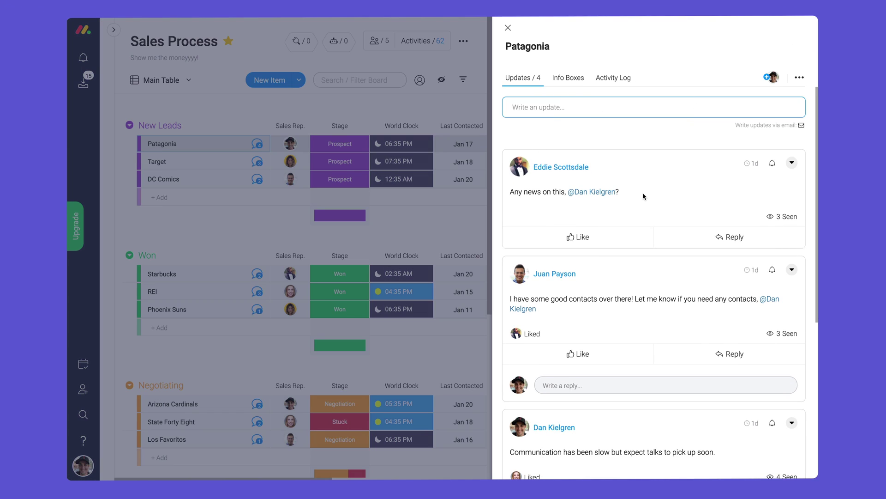
pyautogui.scroll(-3, 640, 196)
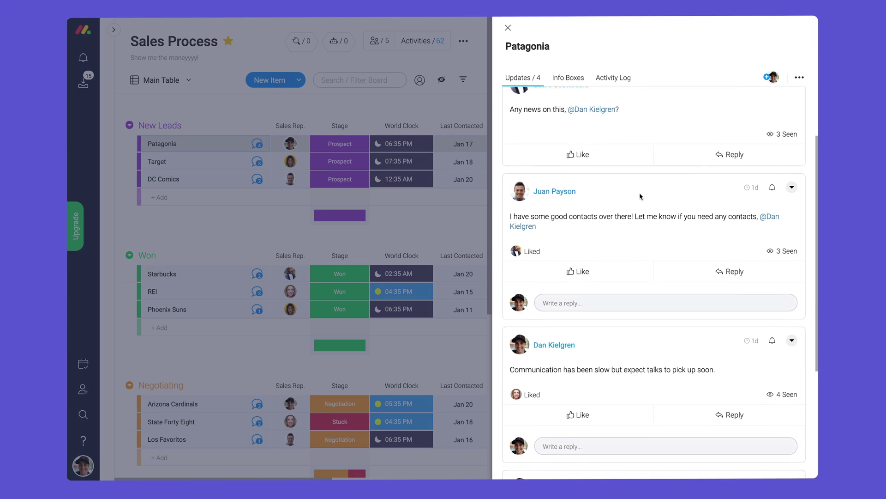
pyautogui.scroll(2, 639, 194)
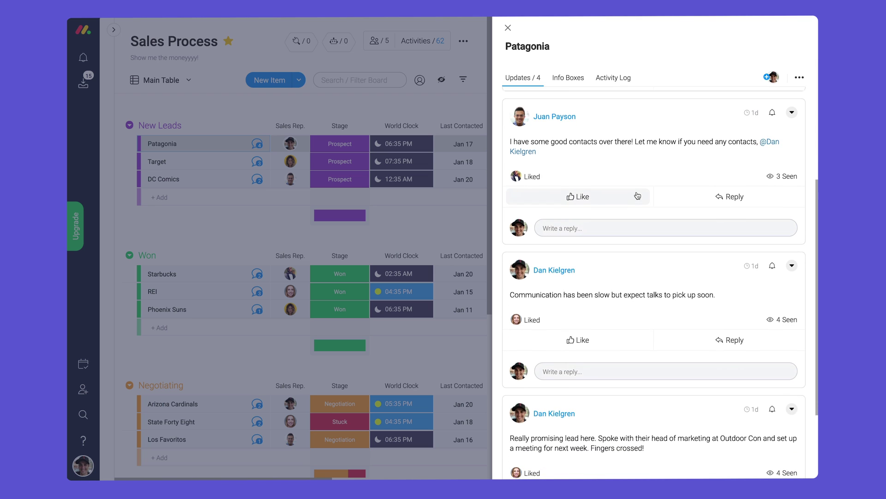
pyautogui.click(508, 27)
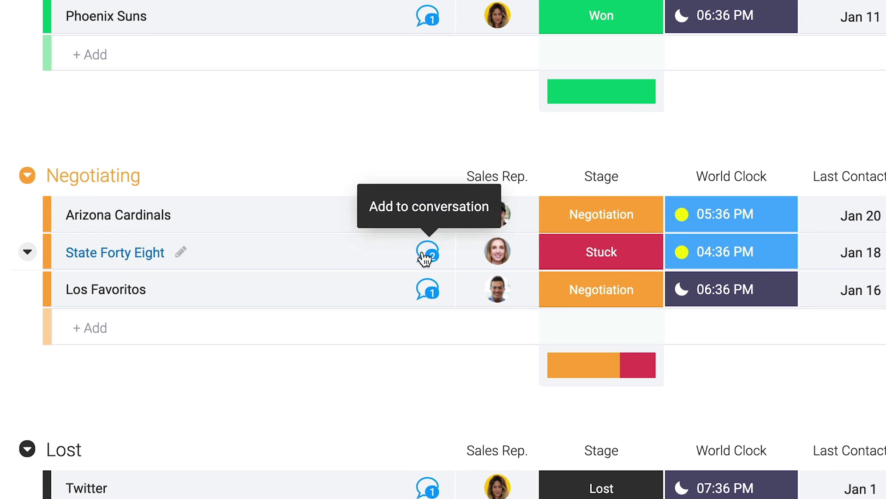
pyautogui.click(426, 253)
pyautogui.click(316, 192)
pyautogui.write('Hey @t')
pyautogui.press('Down')
pyautogui.press('Return')
pyautogui.write(', how can I help?')
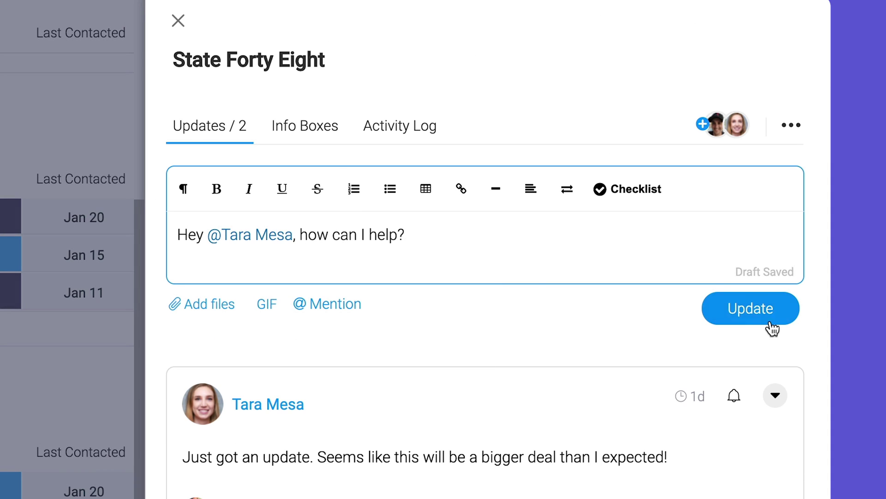
pyautogui.click(771, 326)
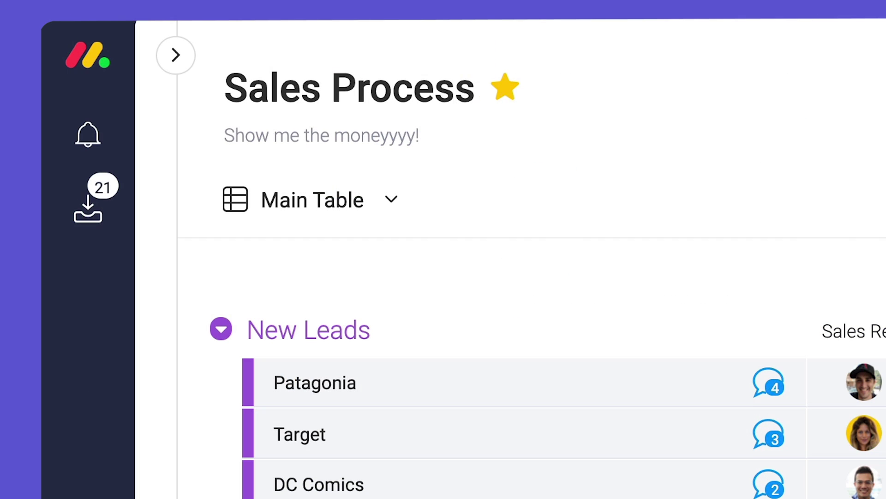
# Check the mention in notifications, then open the DC Comics item's updates.
pyautogui.click(91, 141)
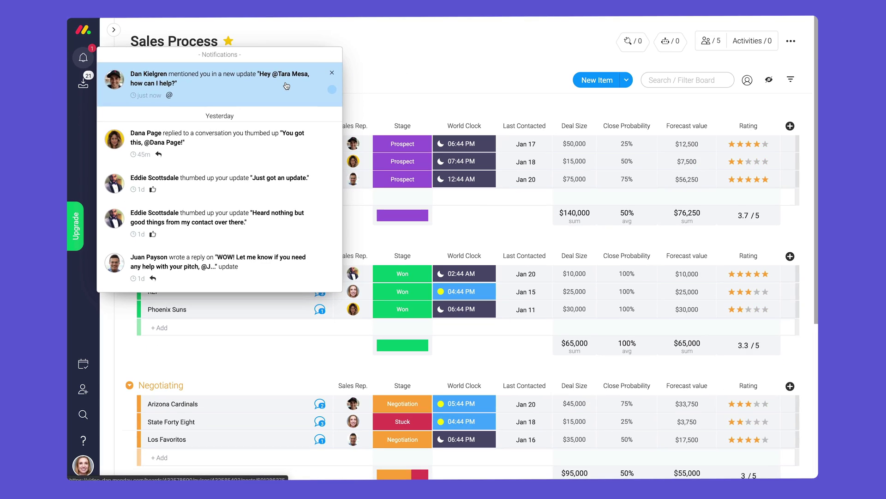
pyautogui.click(286, 86)
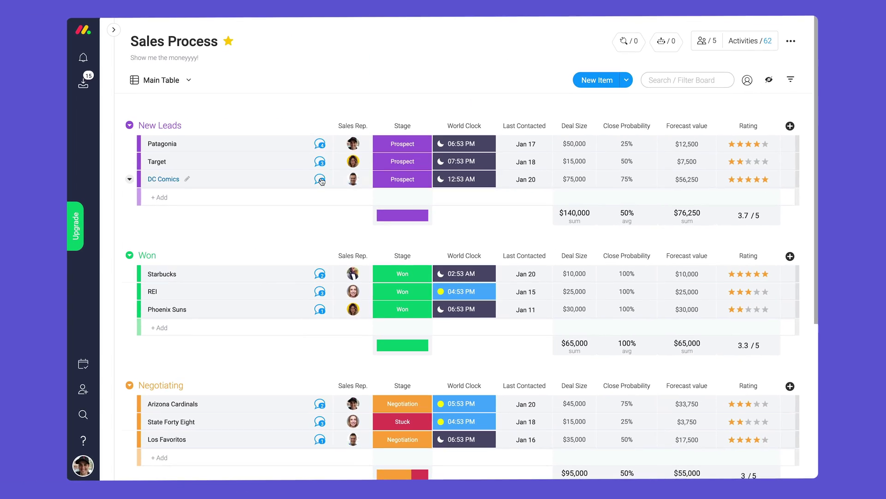
pyautogui.click(320, 180)
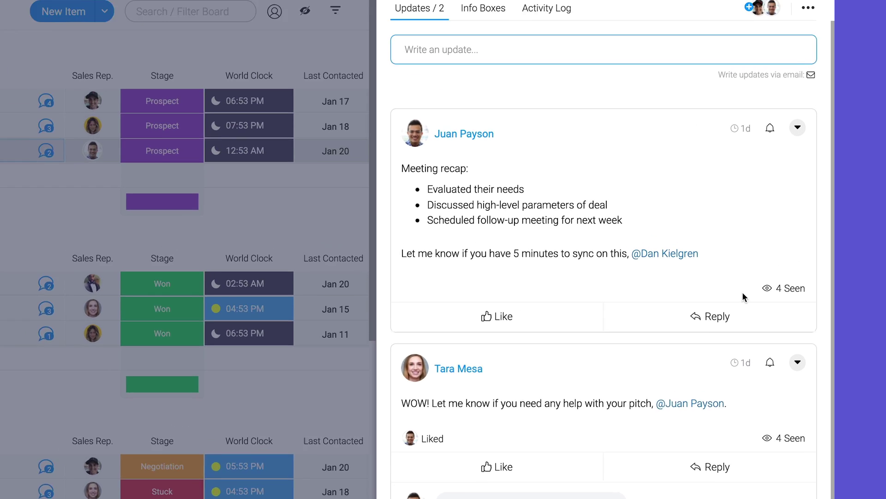
# Like the DC Comics meeting recap and reply 'Happy to…' with the I ♥ MEETINGS GIF.
pyautogui.moveTo(770, 277)
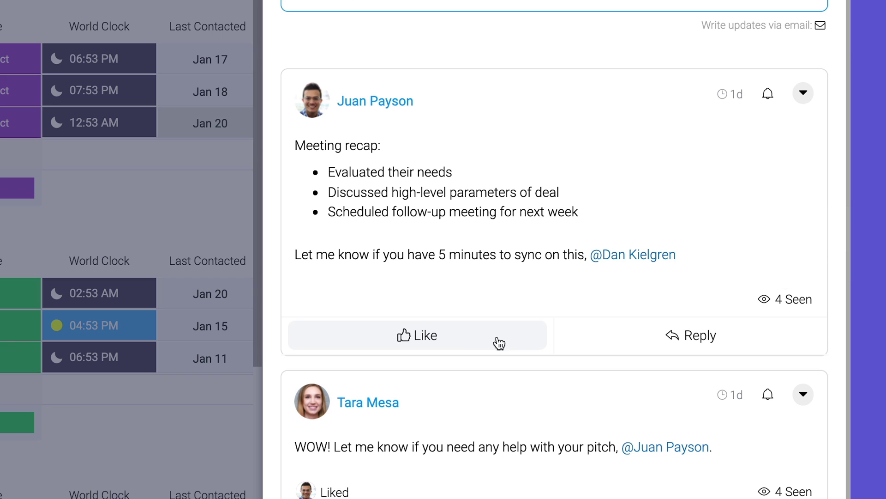
pyautogui.click(468, 341)
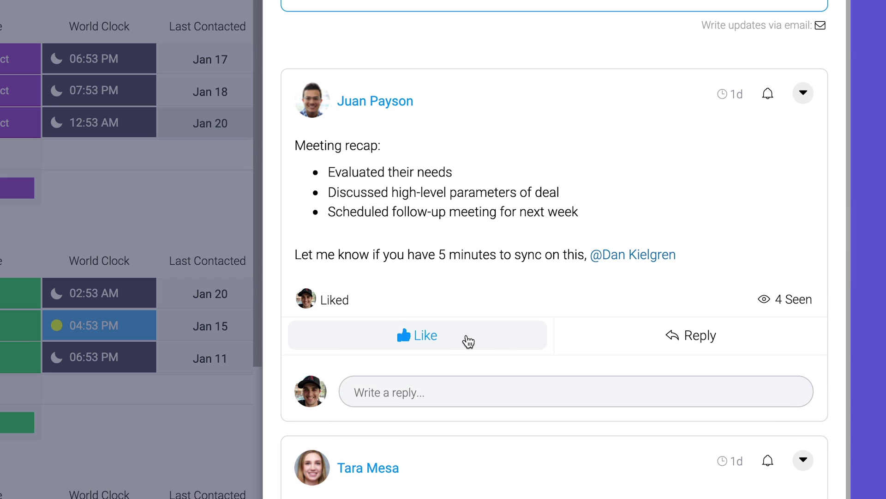
pyautogui.click(748, 344)
pyautogui.write('Happy to chat soon, Juan!')
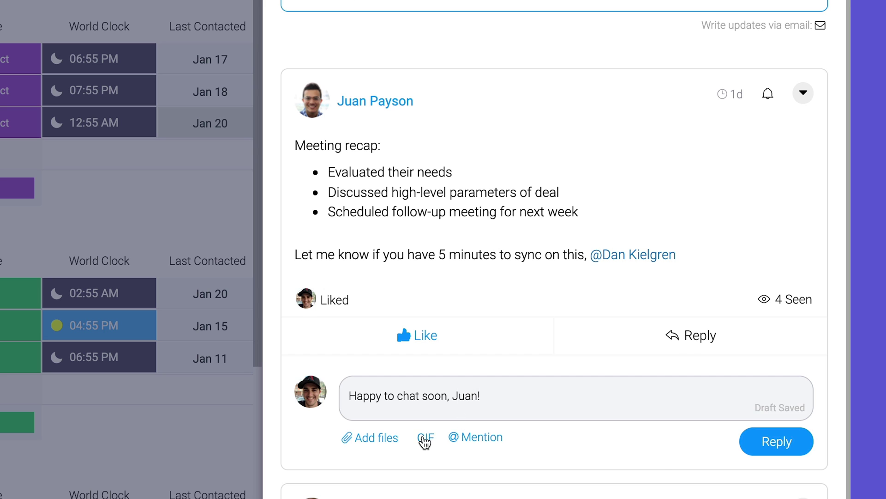
pyautogui.click(426, 442)
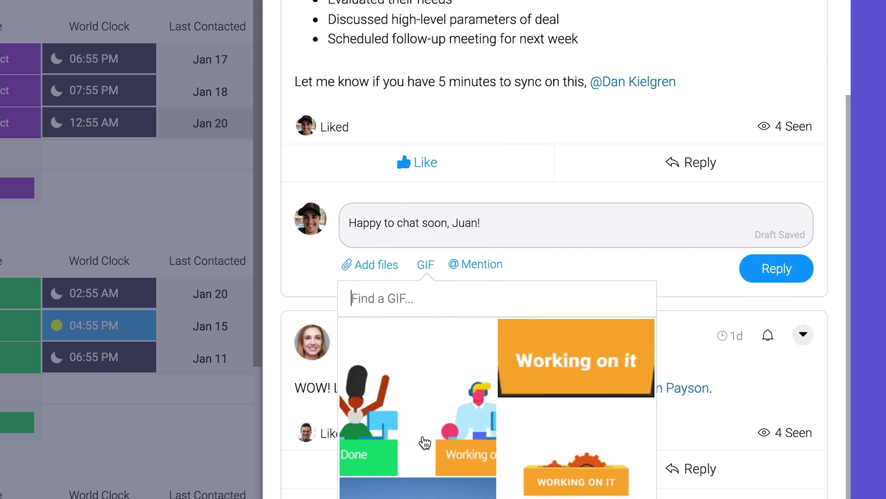
pyautogui.write('meetings')
pyautogui.click(616, 370)
pyautogui.click(775, 372)
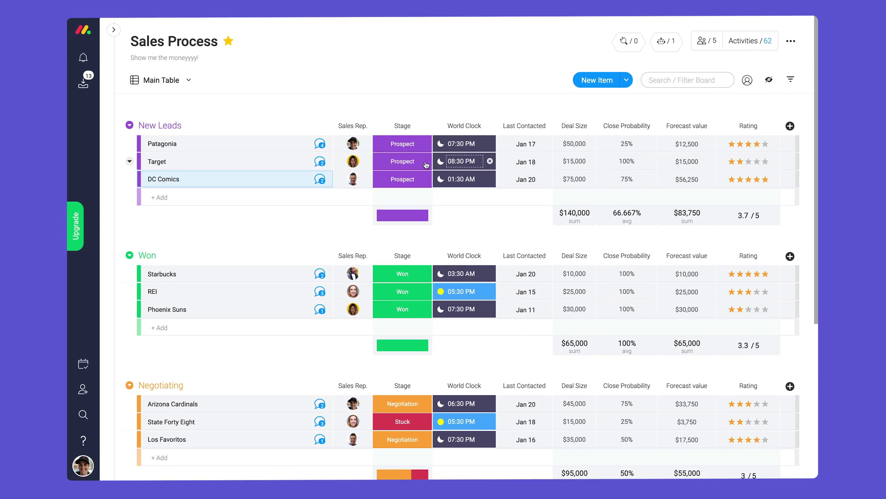
pyautogui.click(423, 165)
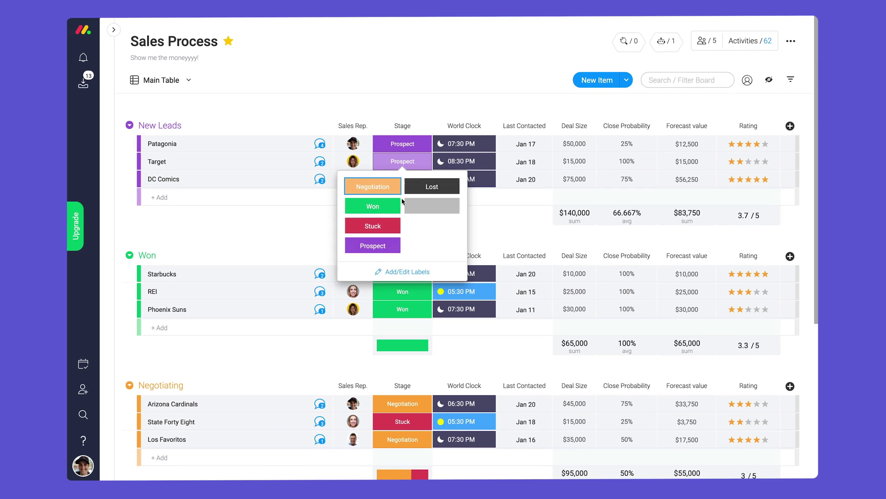
pyautogui.click(397, 204)
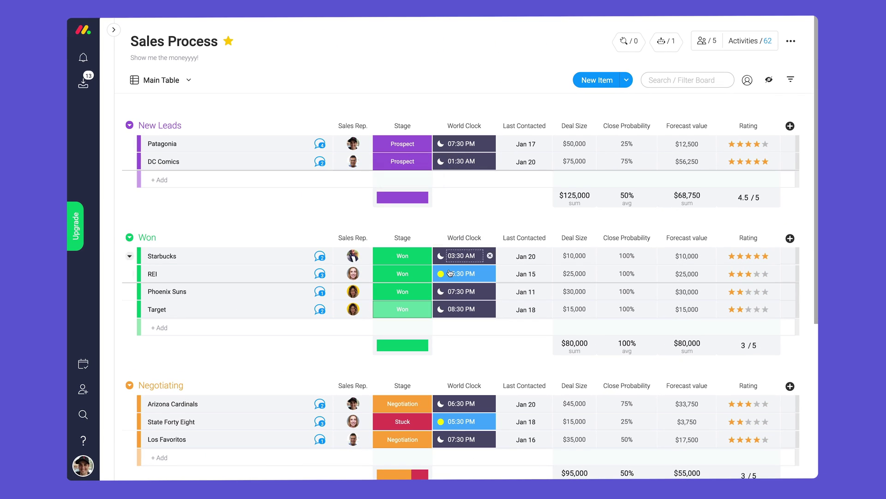
pyautogui.click(323, 309)
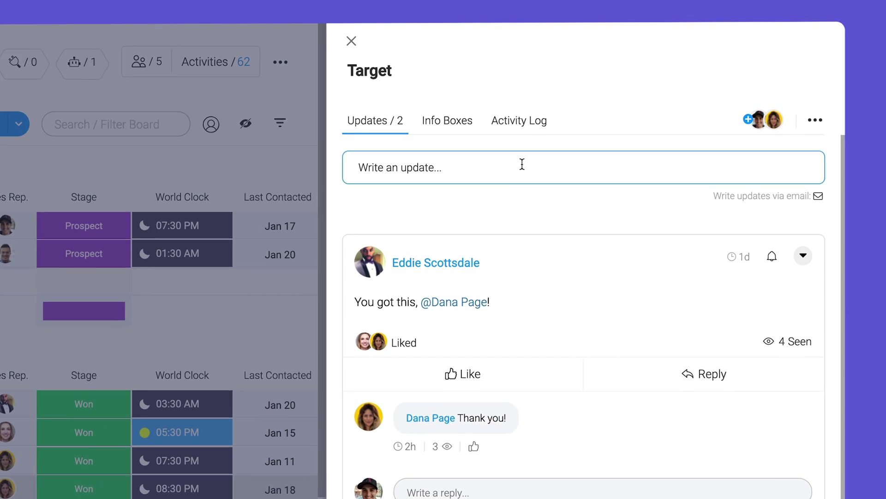
pyautogui.click(522, 165)
pyautogui.write('@Sal')
pyautogui.press('Return')
pyautogui.write('HUGE')
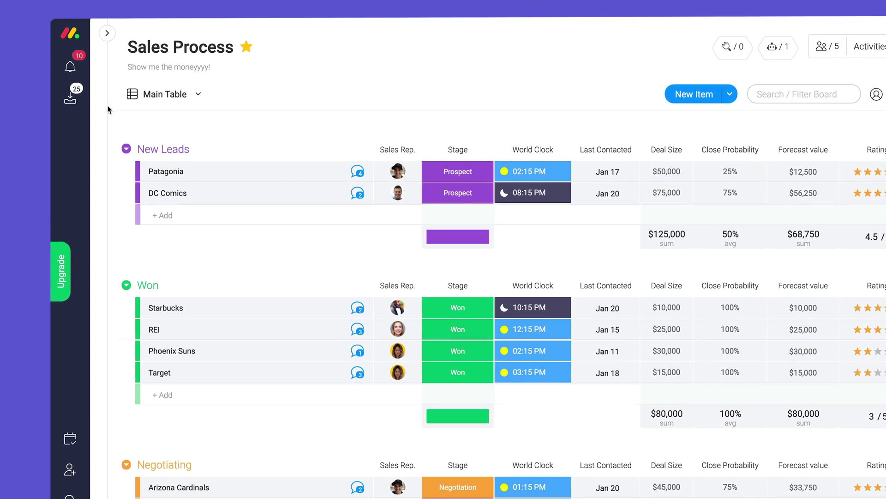
# Open the Inbox feed and scroll through the open updates.
pyautogui.click(48, 123)
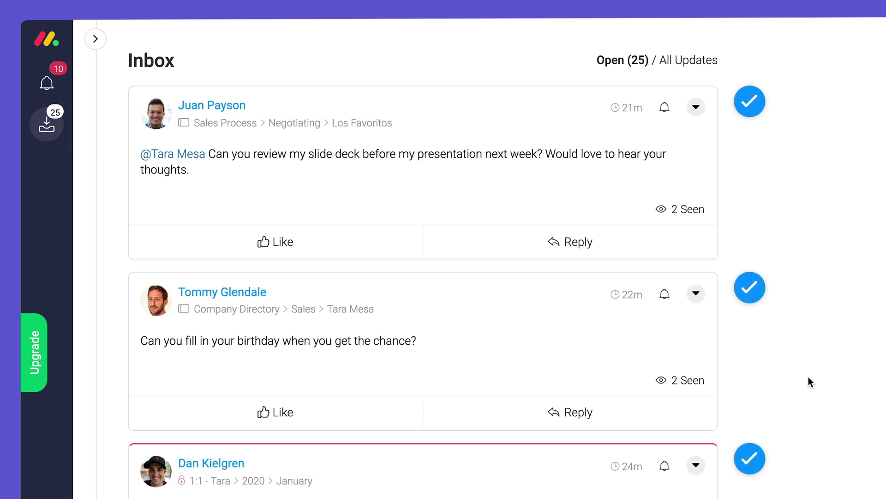
pyautogui.scroll(-9, 850, 320)
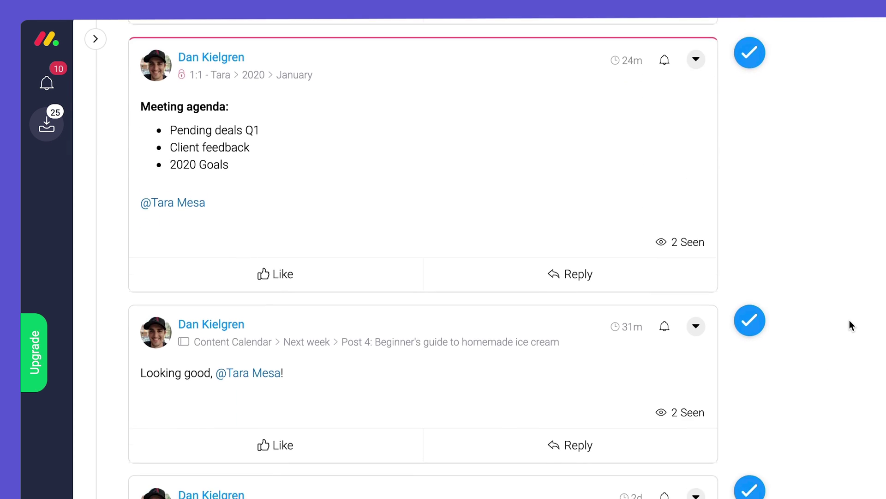
pyautogui.scroll(-8, 850, 322)
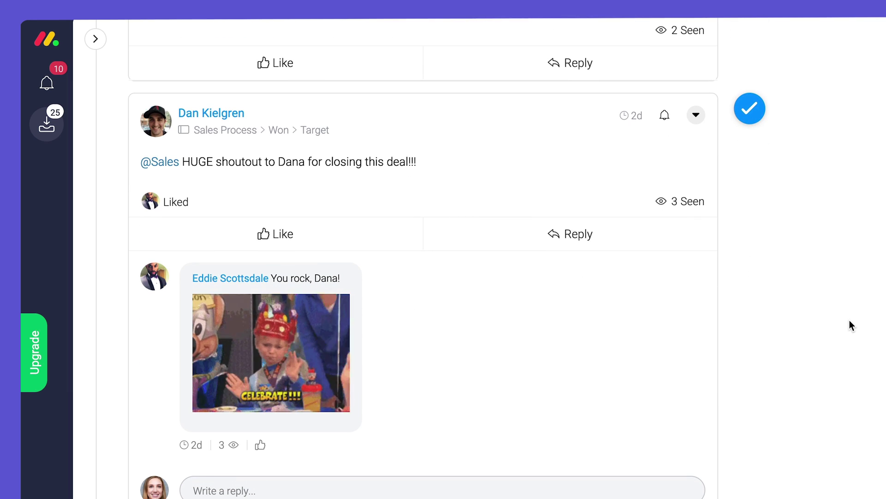
pyautogui.scroll(10, 849, 320)
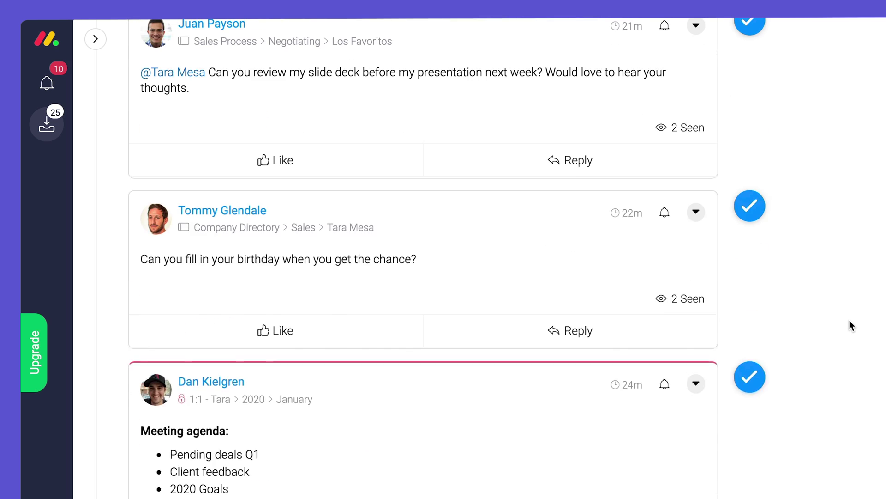
pyautogui.scroll(2, 849, 320)
# Like the slide-deck review request, reply 'No problem!', and mark it done.
pyautogui.click(345, 247)
pyautogui.click(631, 256)
pyautogui.write('No')
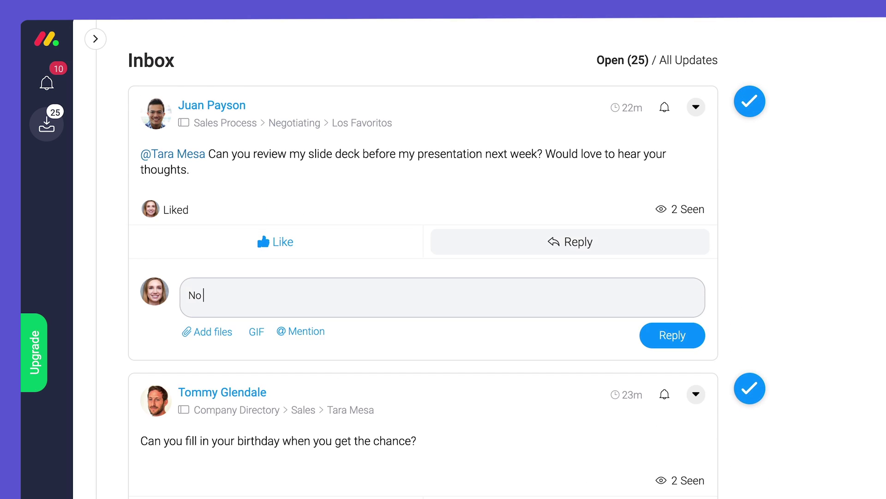
pyautogui.write(' problem!')
pyautogui.click(674, 342)
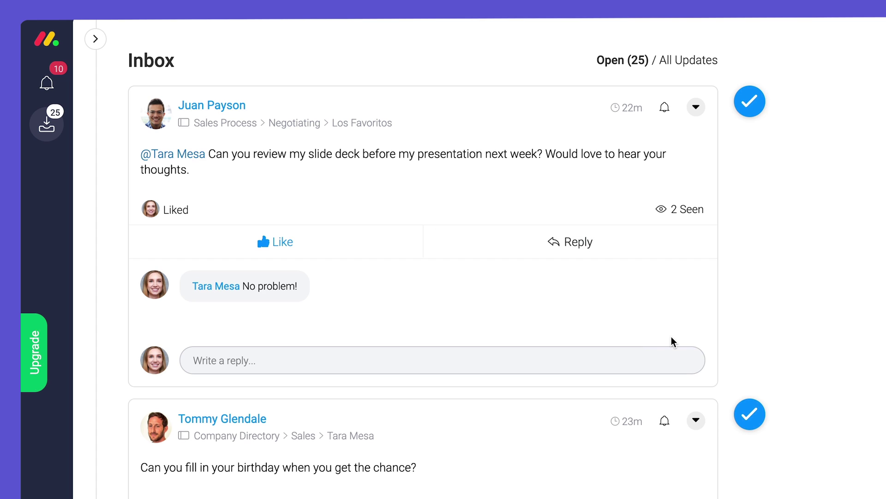
pyautogui.click(752, 110)
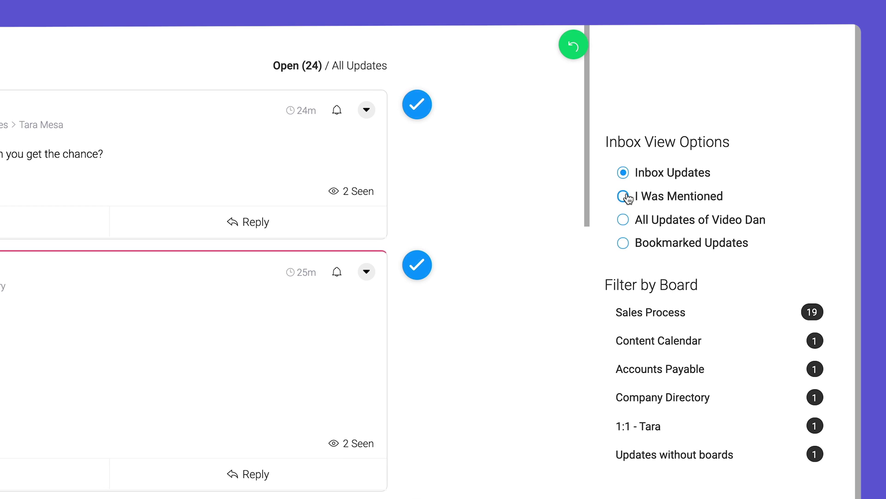
# Try the I Was Mentioned and Sales Process inbox filters, then browse the notifications list.
pyautogui.click(627, 197)
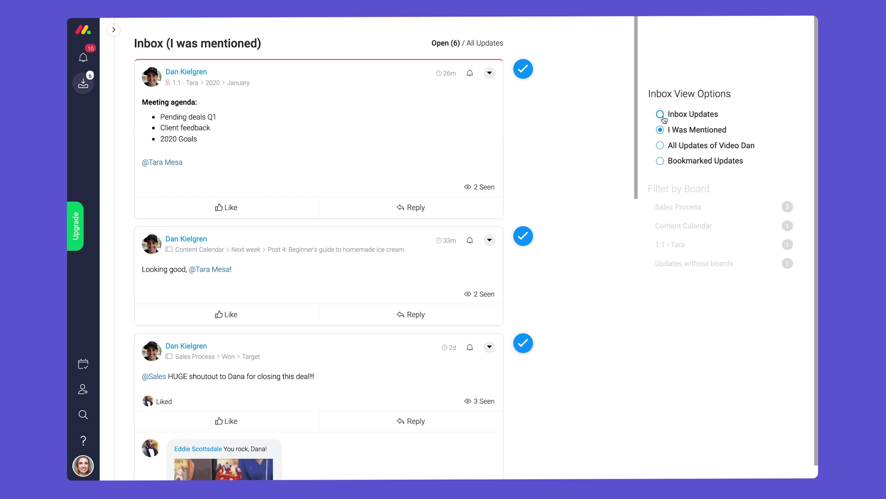
pyautogui.click(661, 115)
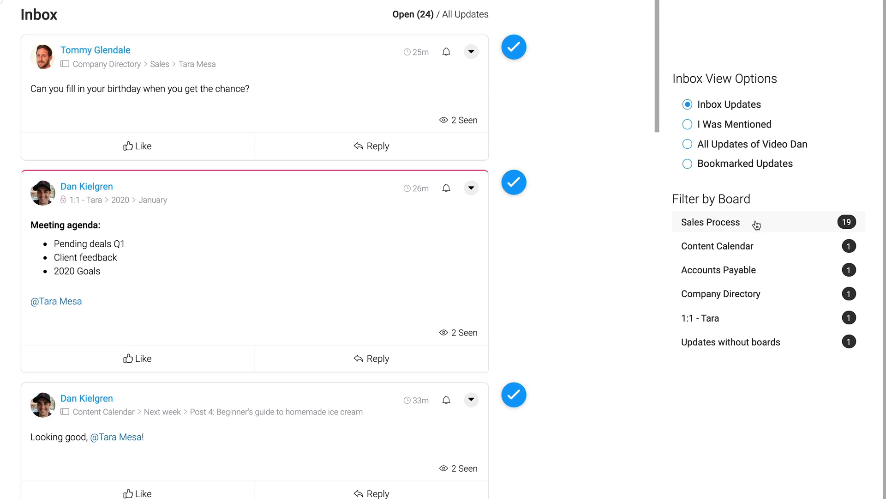
pyautogui.click(757, 225)
pyautogui.click(825, 198)
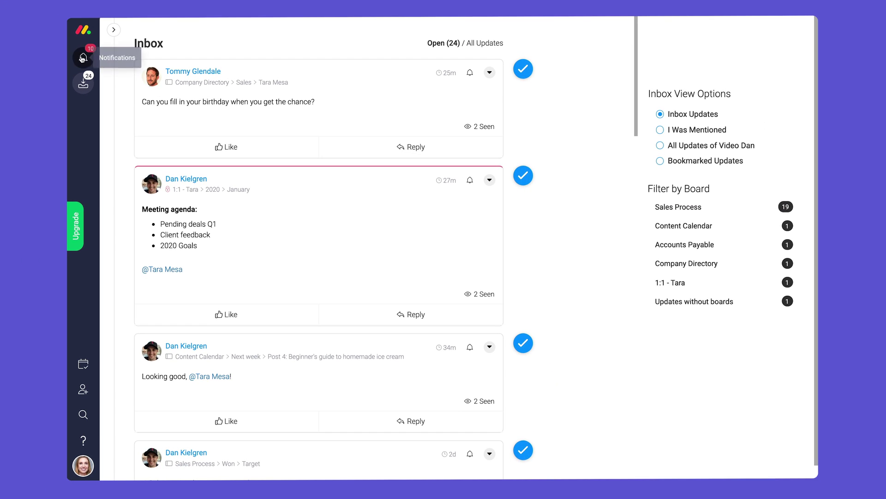
pyautogui.click(83, 58)
pyautogui.scroll(-2, 231, 180)
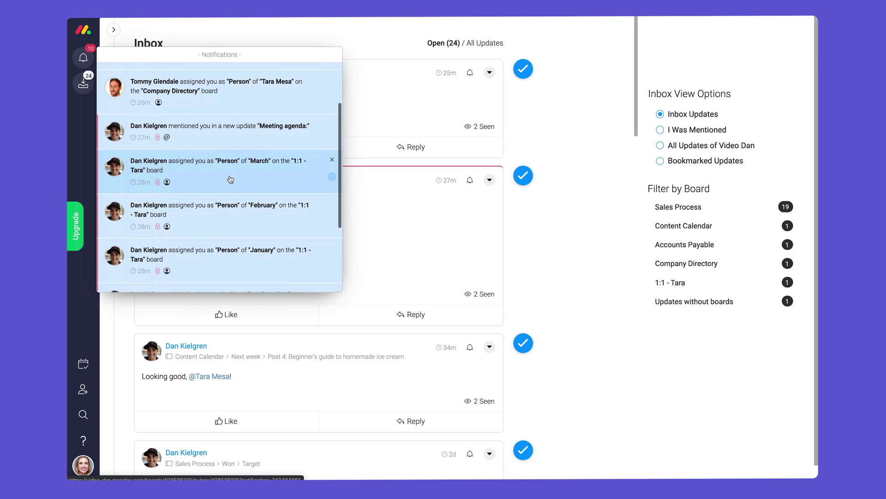
pyautogui.scroll(-1, 231, 180)
pyautogui.click(84, 58)
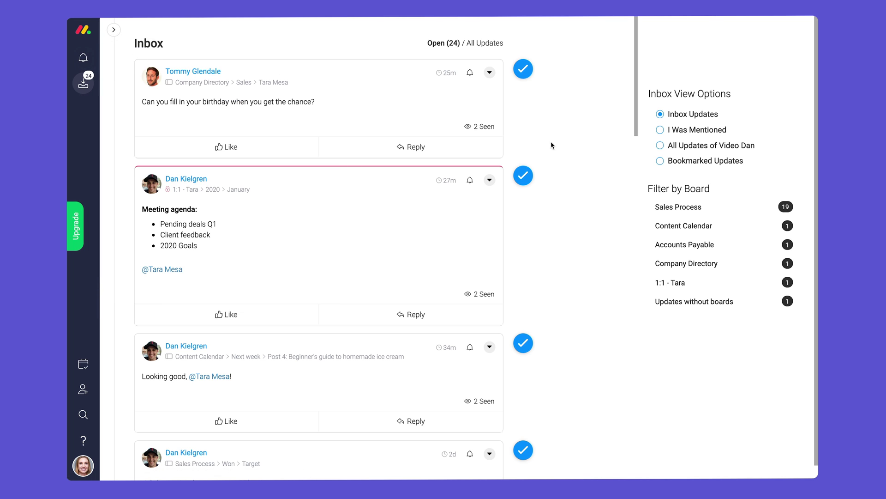
# Like the Sales deal-closing shoutout and mark it done.
pyautogui.scroll(-6, 551, 145)
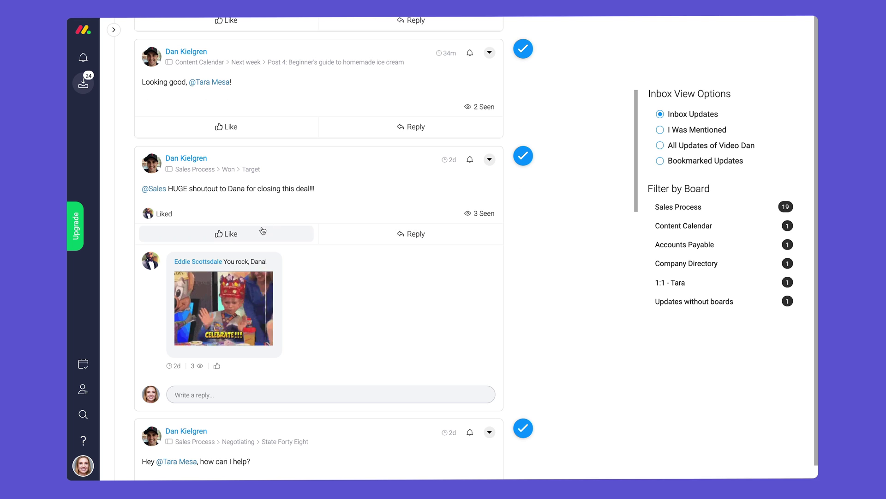
pyautogui.click(263, 230)
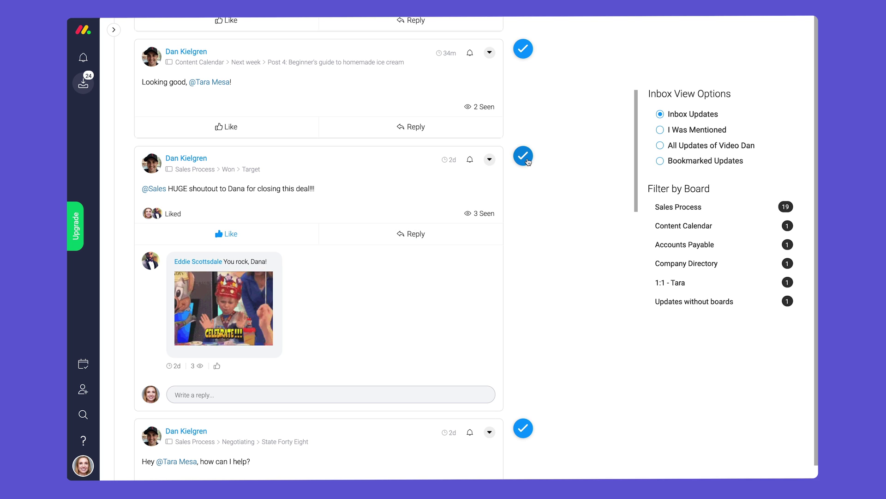
pyautogui.click(524, 156)
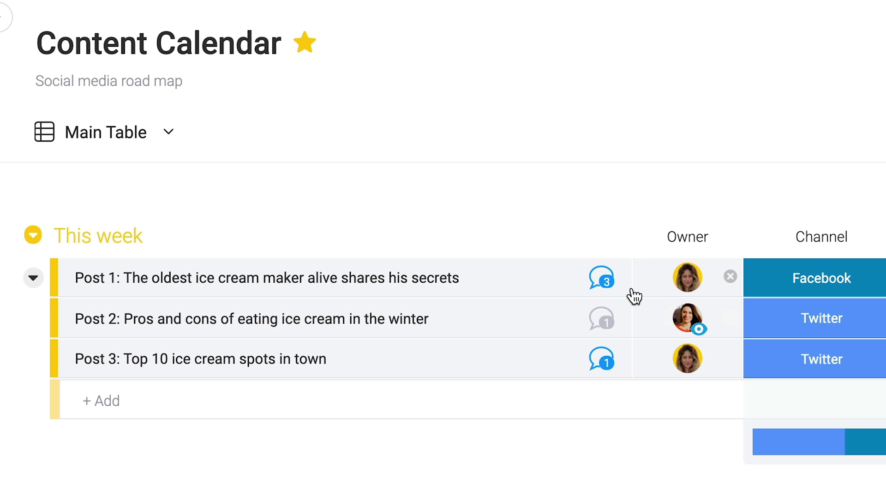
# Review Post 1's three updates, then close its updates panel.
pyautogui.click(601, 277)
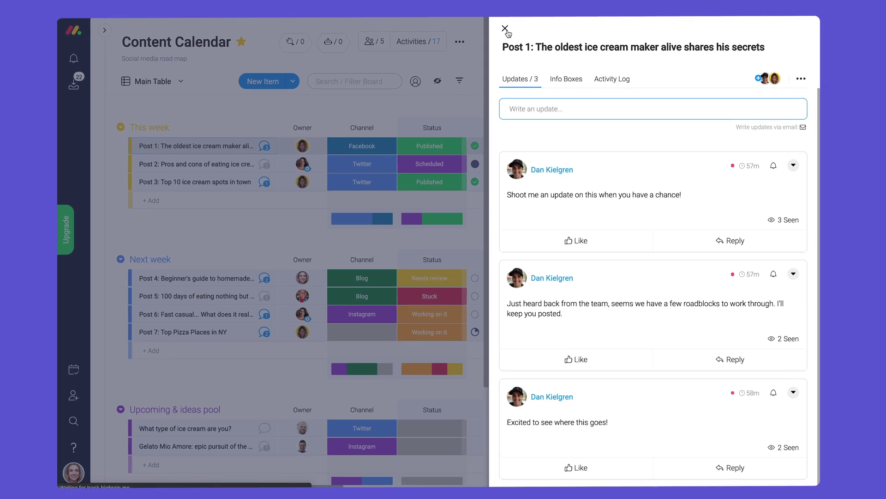
pyautogui.click(446, 37)
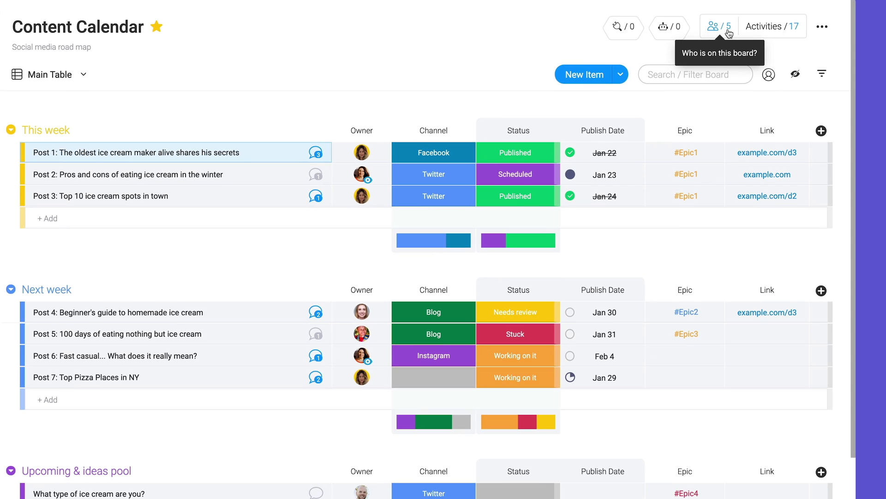
# Search for and add a teammate as a board subscriber, raising members to 6.
pyautogui.click(728, 28)
pyautogui.click(448, 176)
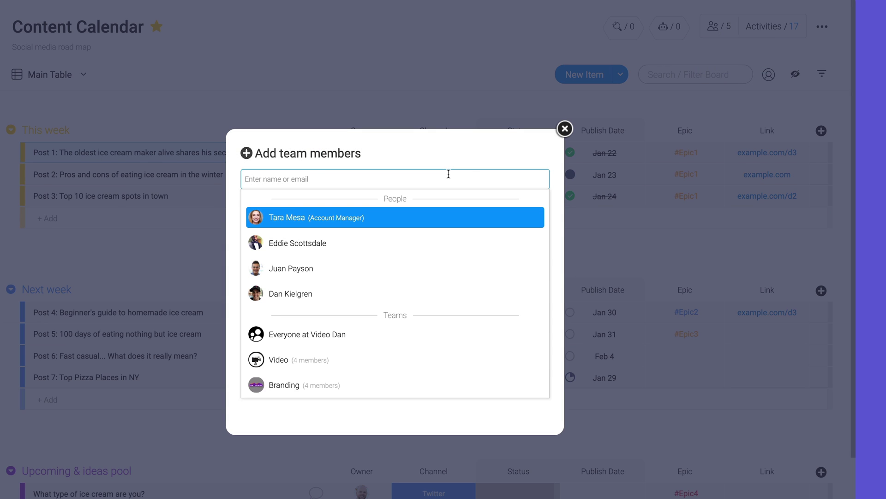
pyautogui.write('tara')
pyautogui.press('Return')
pyautogui.click(565, 129)
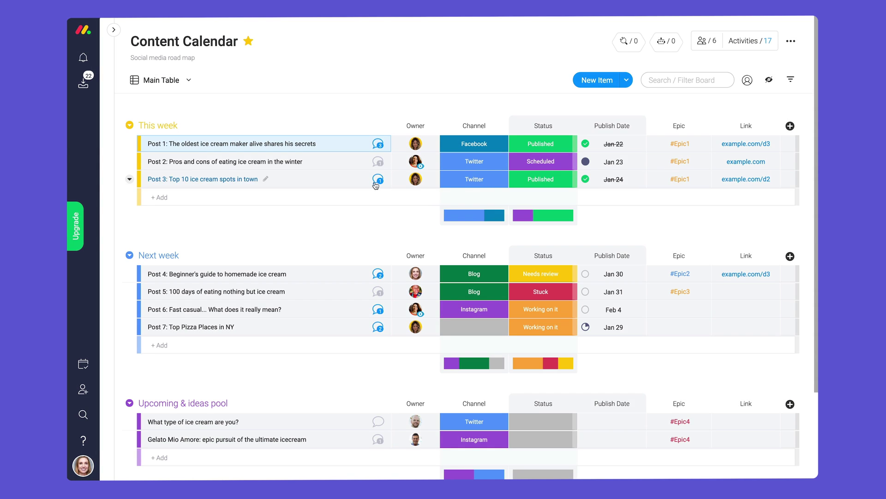
# Review Post 3's subscribers via Manage subscribers, then return to the full board.
pyautogui.click(377, 180)
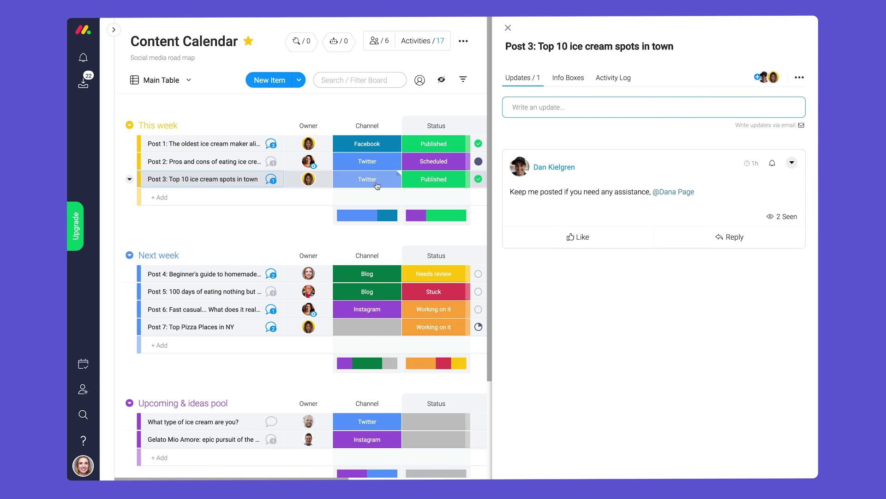
pyautogui.click(801, 78)
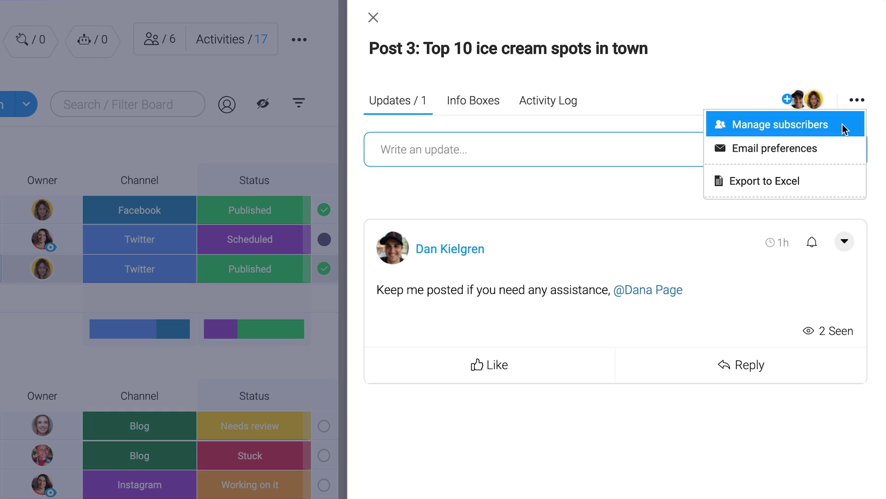
pyautogui.click(791, 96)
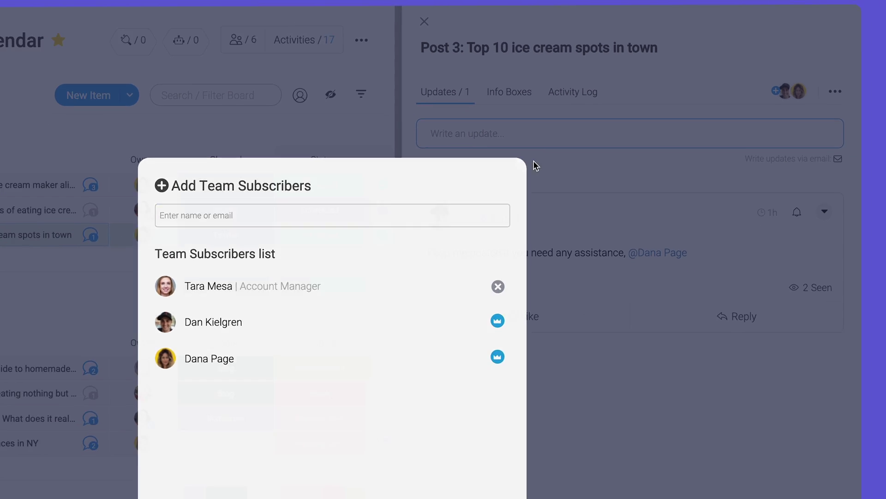
pyautogui.click(500, 182)
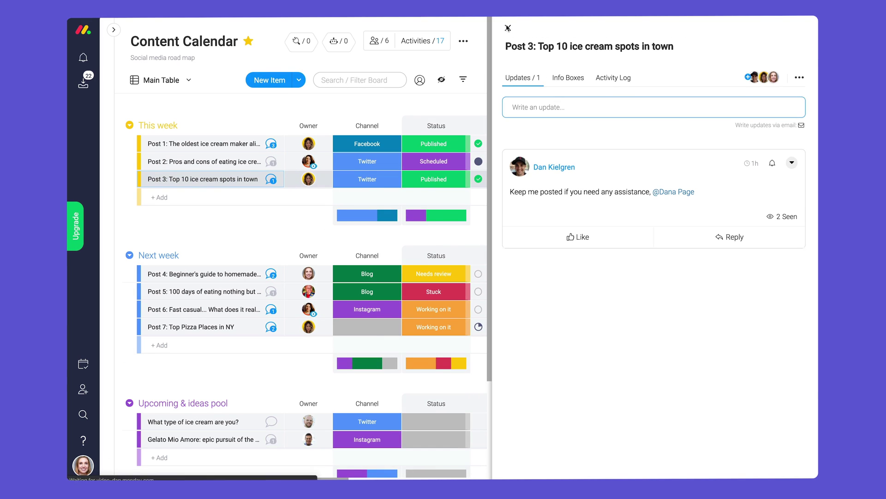
pyautogui.click(508, 29)
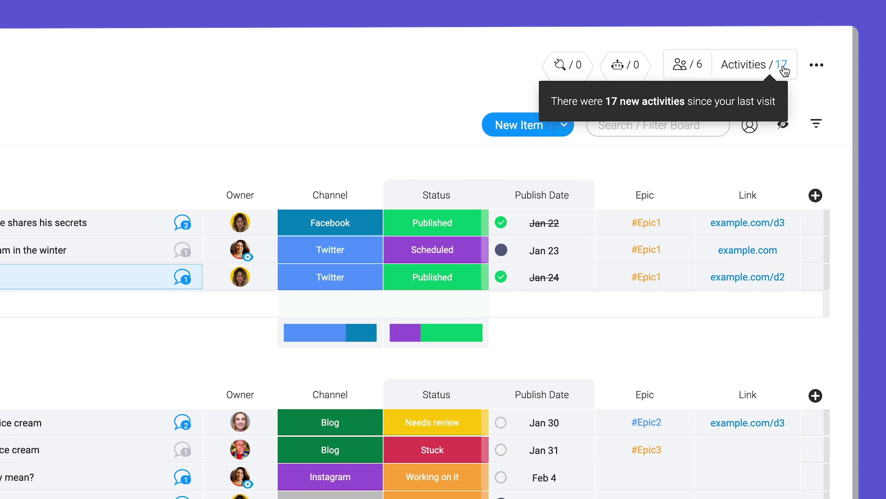
# Browse the Activities log's Updates tab, covering Posts 1, 3, 4, 6 and 7.
pyautogui.click(764, 43)
pyautogui.click(455, 103)
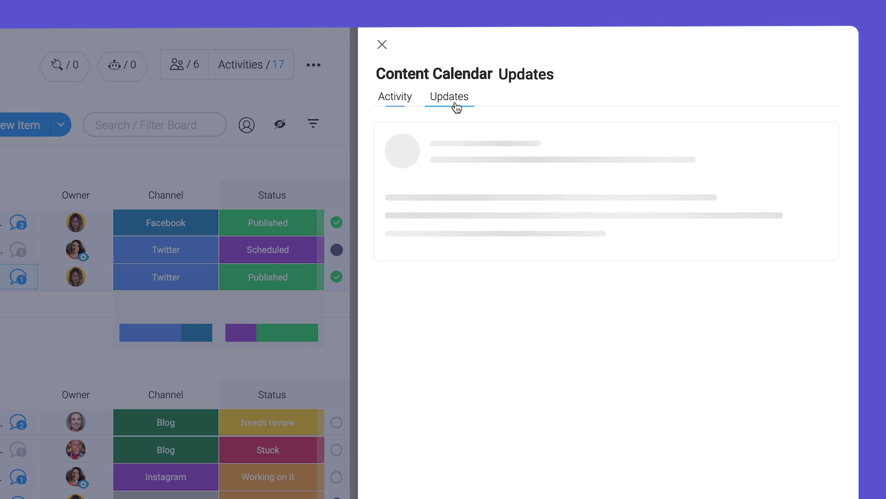
pyautogui.scroll(-10, 646, 188)
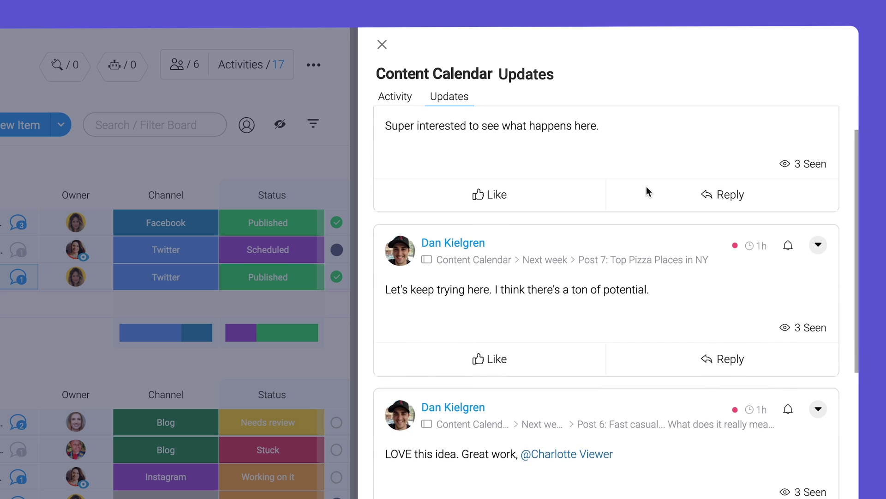
pyautogui.scroll(-15, 646, 186)
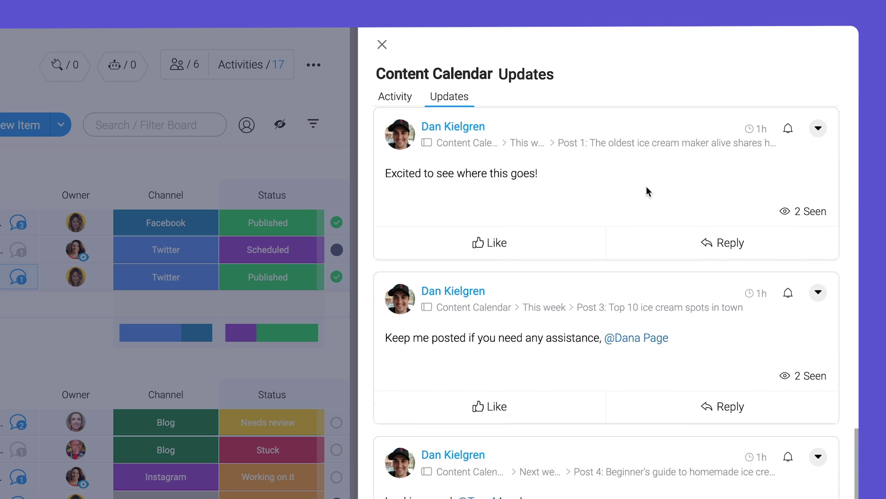